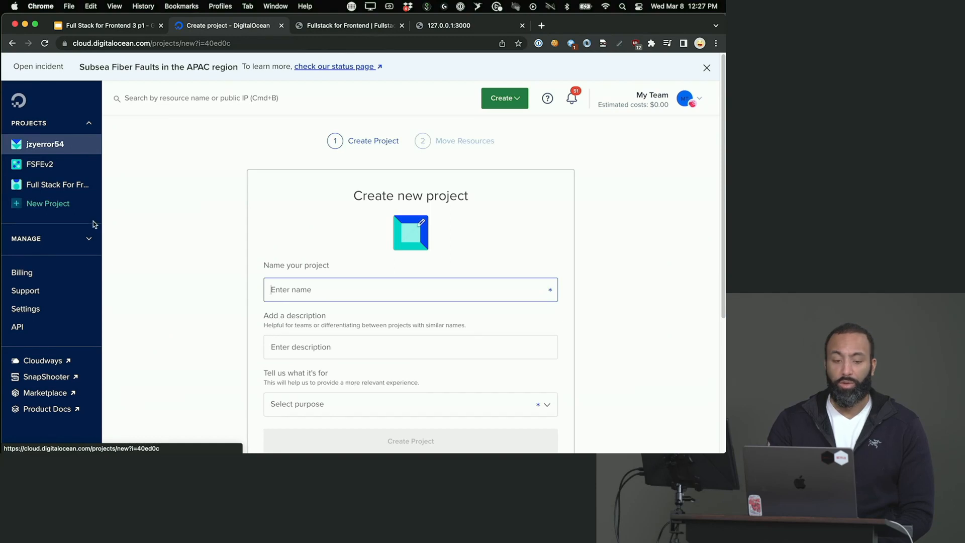
- Review the purpose options available in the new project form
{"action": "scroll", "coordinate": [236, 265], "scroll_direction": "down", "scroll_amount": 2}
{"action": "scroll", "coordinate": [235, 266], "scroll_direction": "down", "scroll_amount": 3}
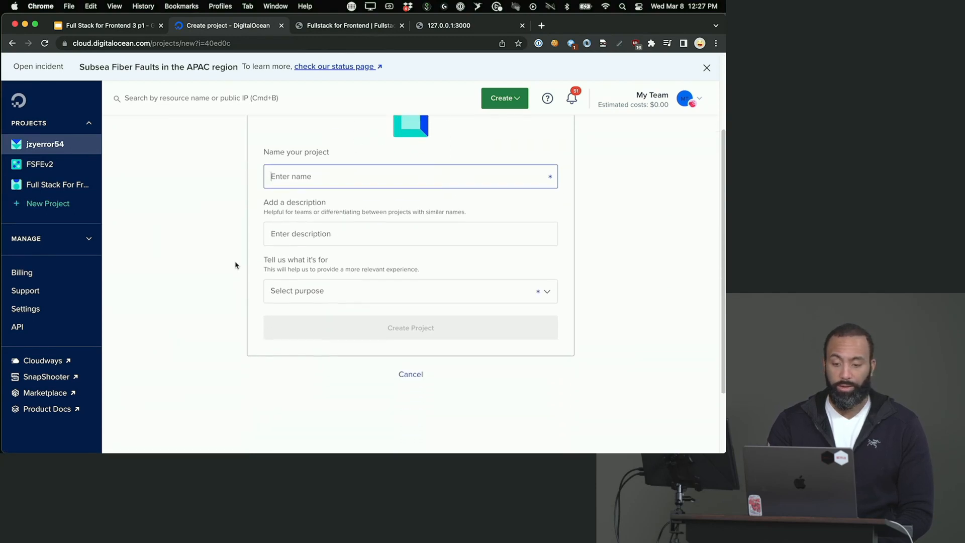
{"action": "left_click", "coordinate": [311, 270]}
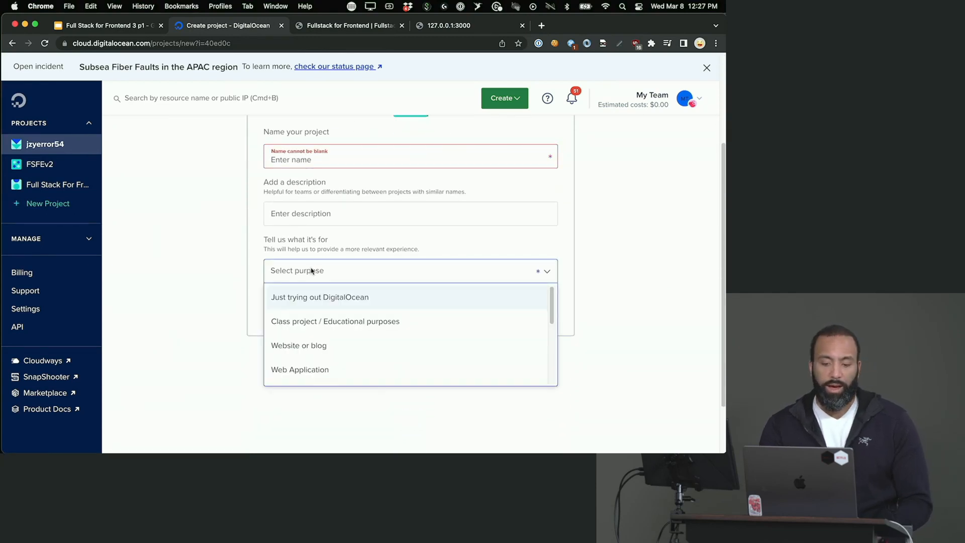
{"action": "scroll", "coordinate": [305, 308], "scroll_direction": "down", "scroll_amount": 1}
{"action": "scroll", "coordinate": [306, 310], "scroll_direction": "up", "scroll_amount": 1}
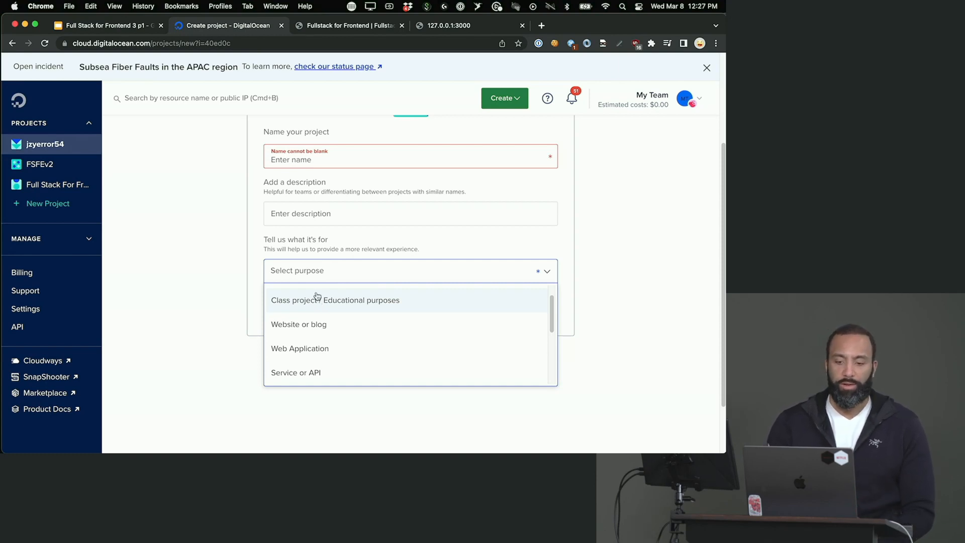
{"action": "left_click", "coordinate": [290, 203]}
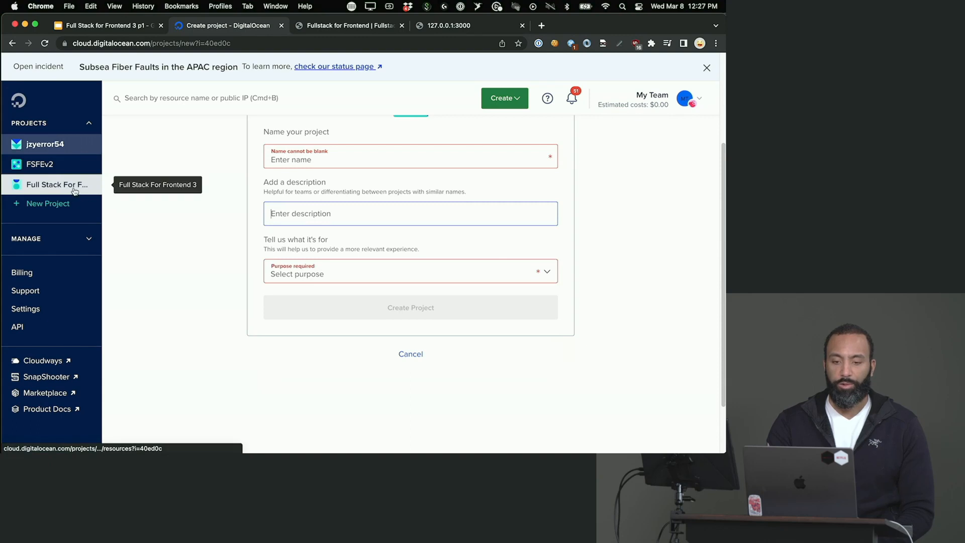
- Open the existing Full Stack For Frontend 3 project and look over its resources
{"action": "left_click", "coordinate": [96, 188]}
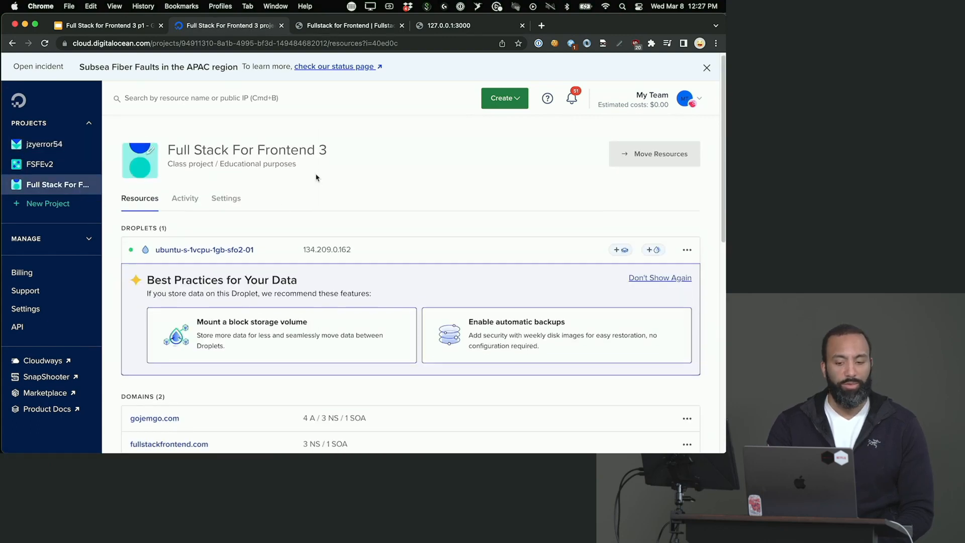
{"action": "scroll", "coordinate": [316, 177], "scroll_direction": "down", "scroll_amount": 1}
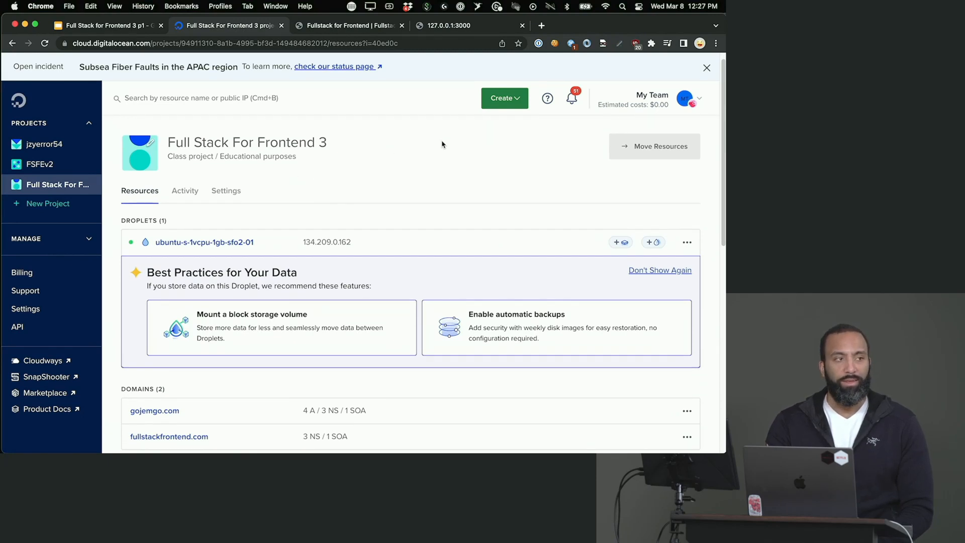
{"action": "scroll", "coordinate": [441, 145], "scroll_direction": "up", "scroll_amount": 1}
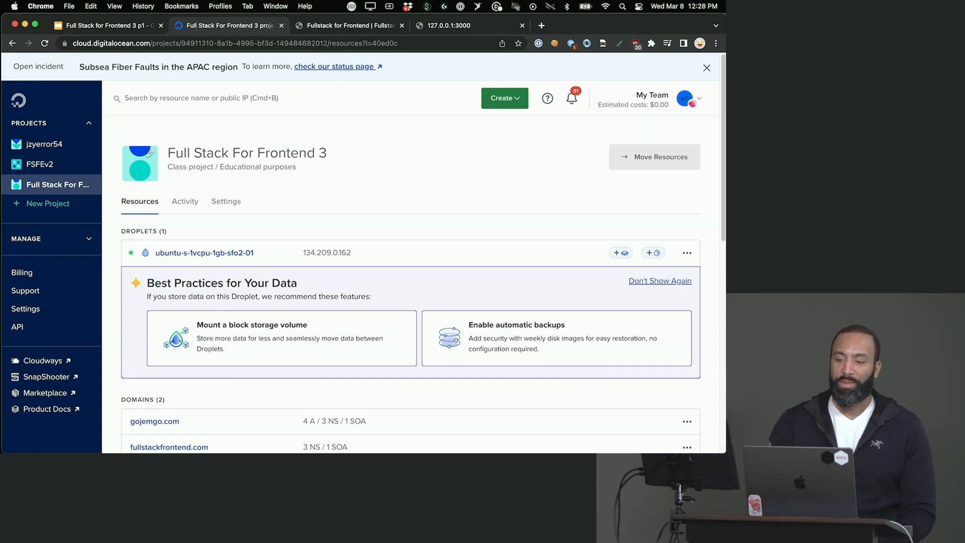
{"action": "scroll", "coordinate": [535, 168], "scroll_direction": "down", "scroll_amount": 2}
{"action": "scroll", "coordinate": [533, 169], "scroll_direction": "up", "scroll_amount": 1}
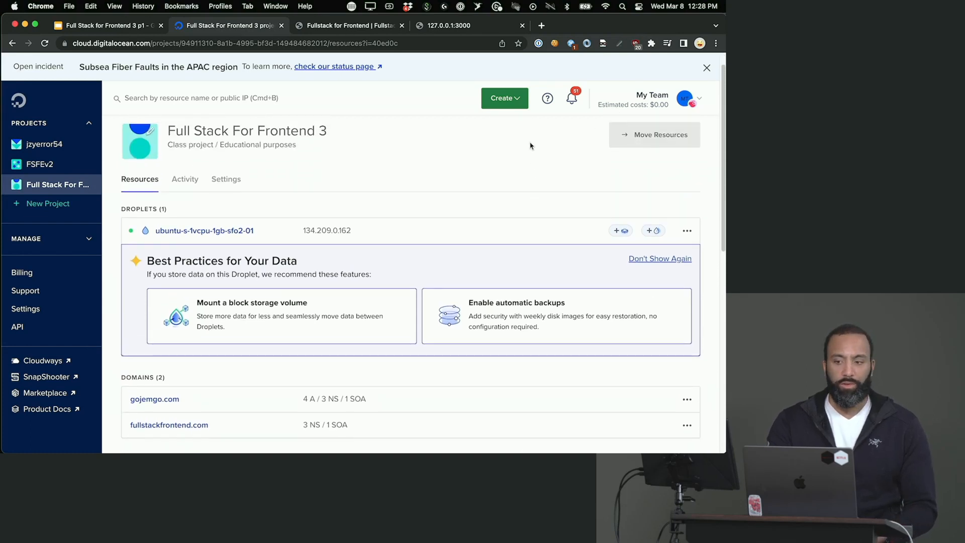
- Start creating a new Droplet and choose San Francisco as its region
{"action": "left_click", "coordinate": [512, 98]}
{"action": "scroll", "coordinate": [512, 110], "scroll_direction": "down", "scroll_amount": 1}
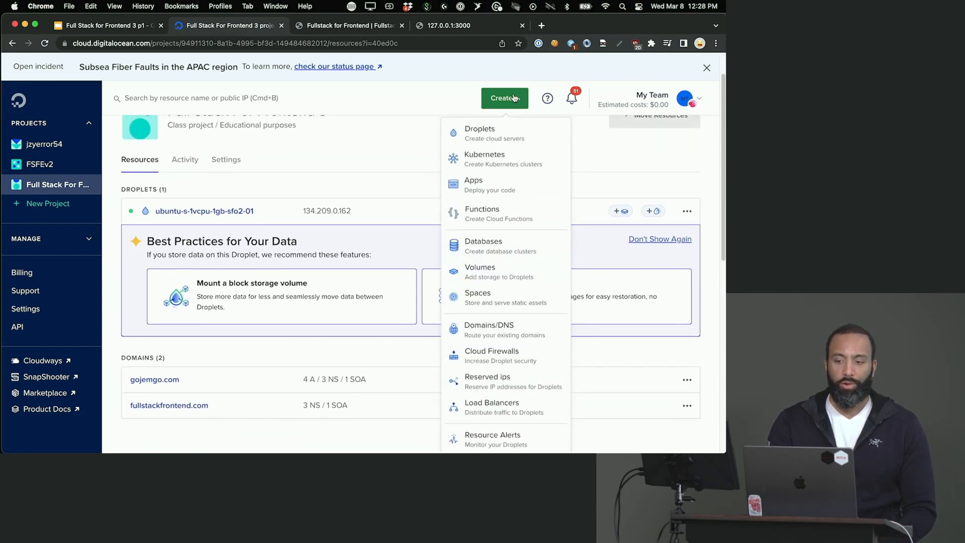
{"action": "left_click", "coordinate": [515, 136]}
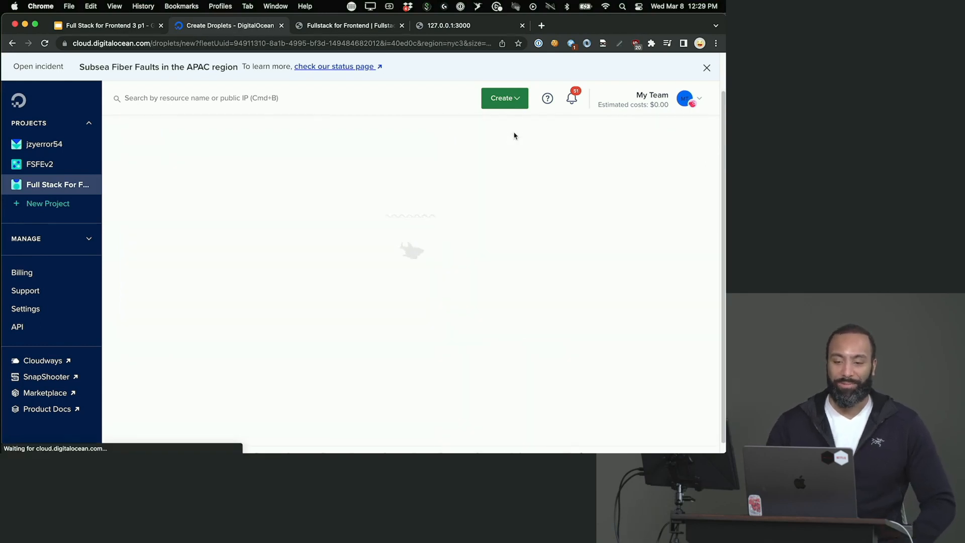
{"action": "scroll", "coordinate": [408, 154], "scroll_direction": "down", "scroll_amount": 1}
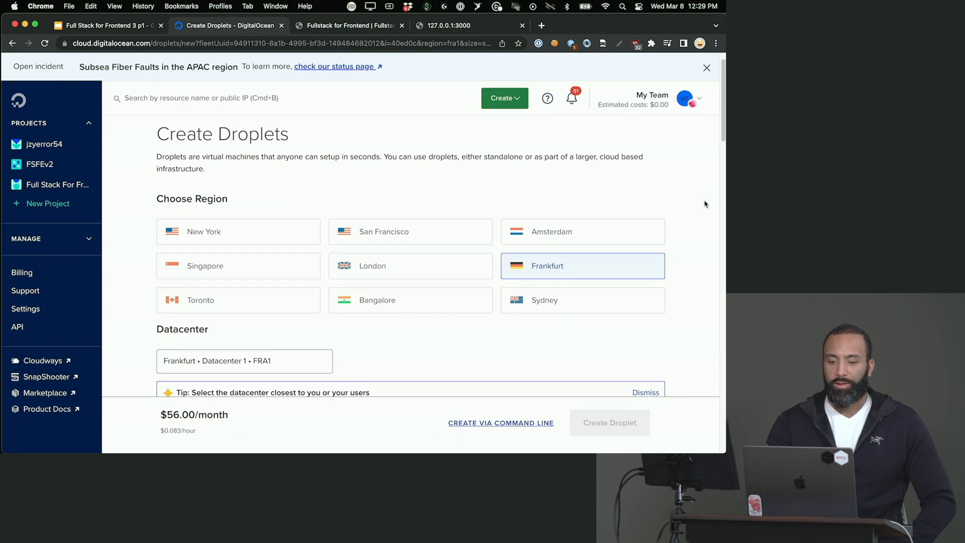
{"action": "scroll", "coordinate": [704, 204], "scroll_direction": "down", "scroll_amount": 1}
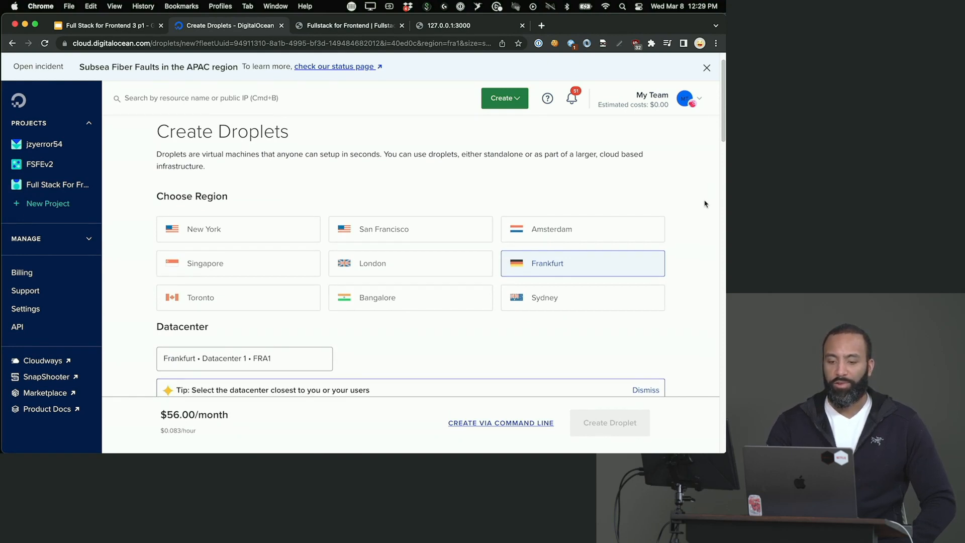
{"action": "left_click", "coordinate": [446, 221]}
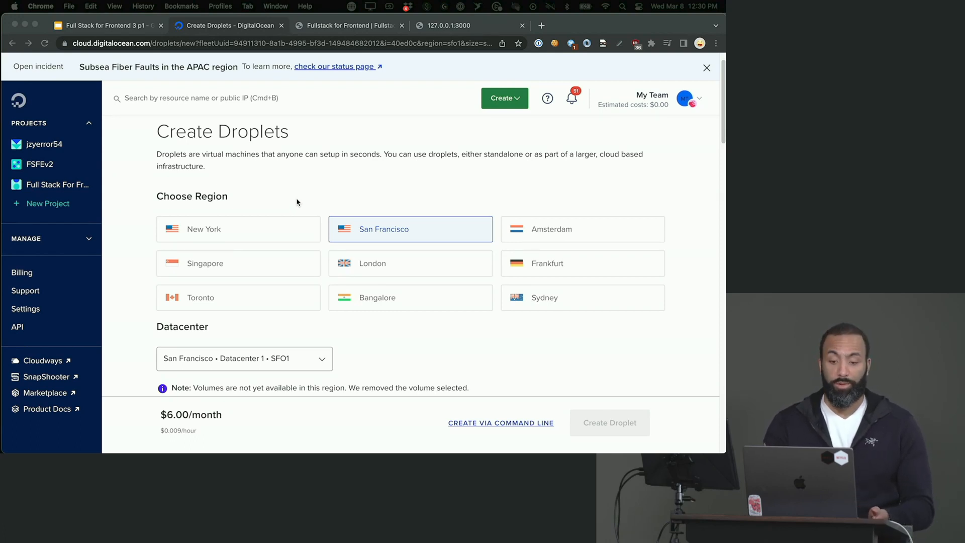
- Check which San Francisco datacenters are offered for the Droplet, keeping the current selection
{"action": "scroll", "coordinate": [297, 202], "scroll_direction": "down", "scroll_amount": 5}
{"action": "scroll", "coordinate": [297, 202], "scroll_direction": "down", "scroll_amount": 1}
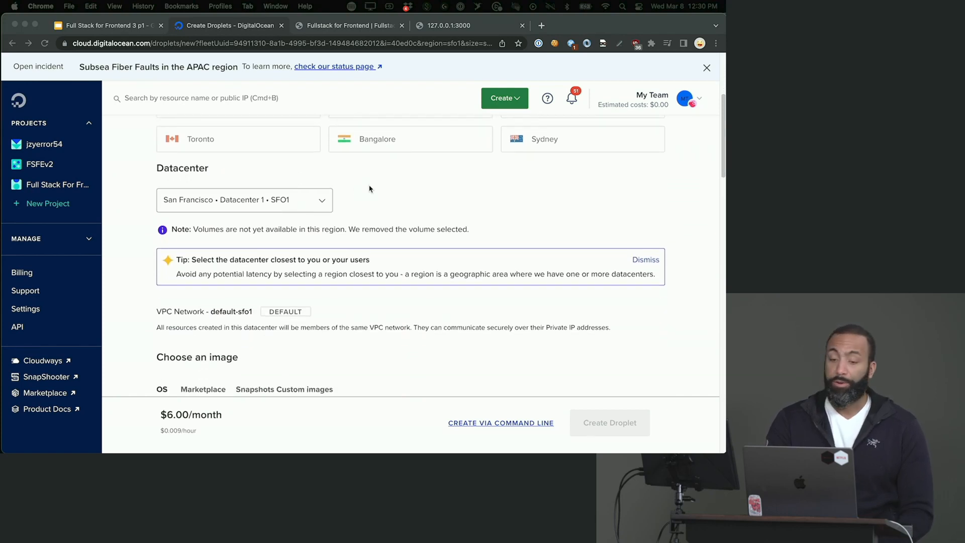
{"action": "left_click", "coordinate": [332, 205]}
{"action": "left_click", "coordinate": [313, 204]}
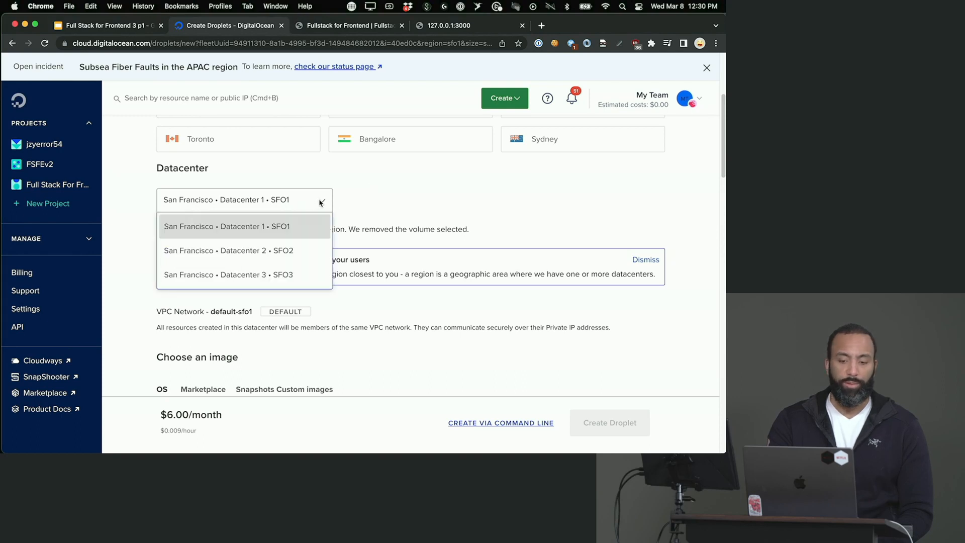
{"action": "left_click", "coordinate": [368, 193]}
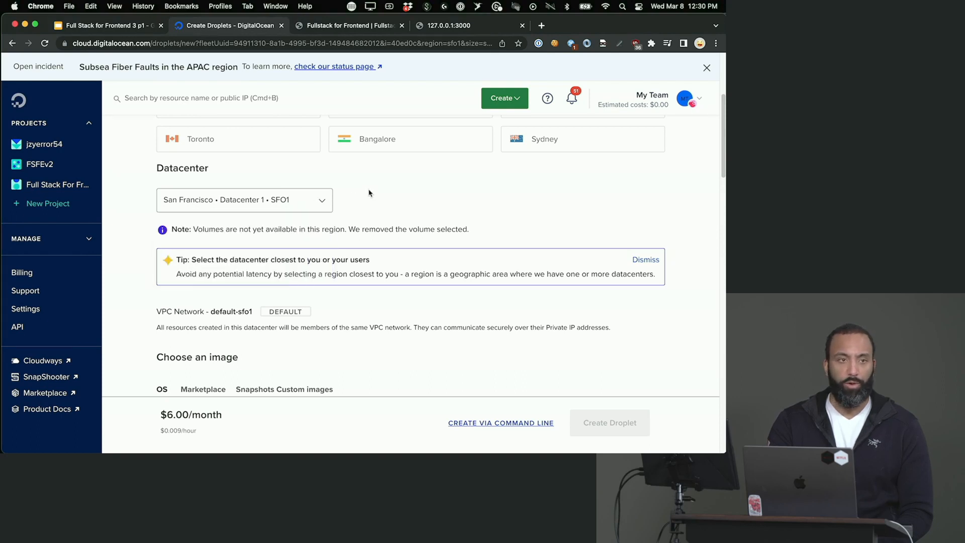
- Set the version of the Droplet's Ubuntu image to 22.04 (LTS) x64
{"action": "scroll", "coordinate": [369, 193], "scroll_direction": "down", "scroll_amount": 1}
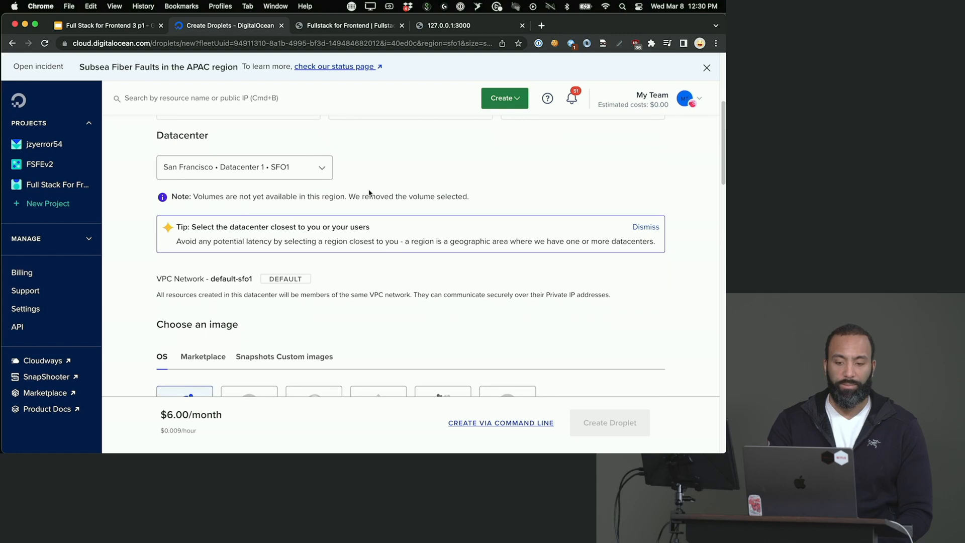
{"action": "scroll", "coordinate": [339, 282], "scroll_direction": "down", "scroll_amount": 2}
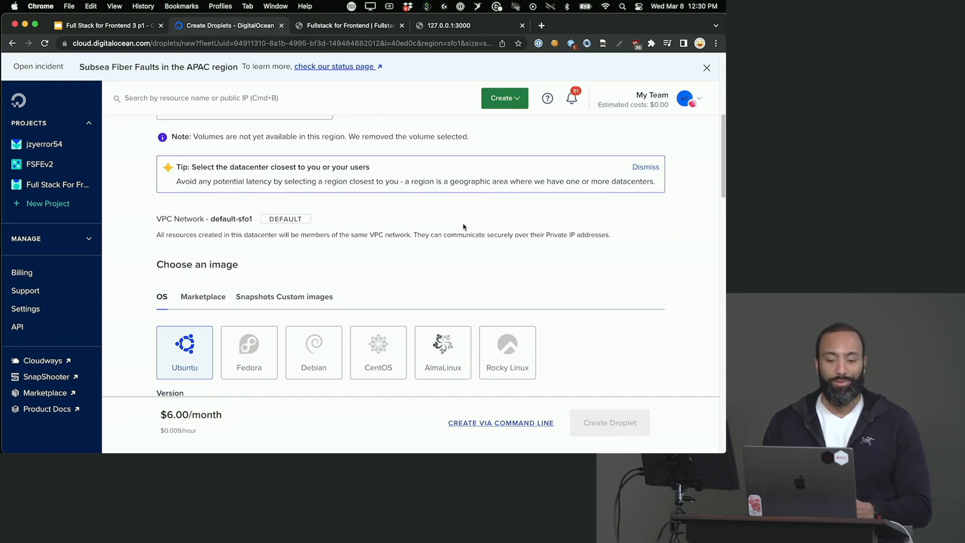
{"action": "scroll", "coordinate": [464, 226], "scroll_direction": "down", "scroll_amount": 4}
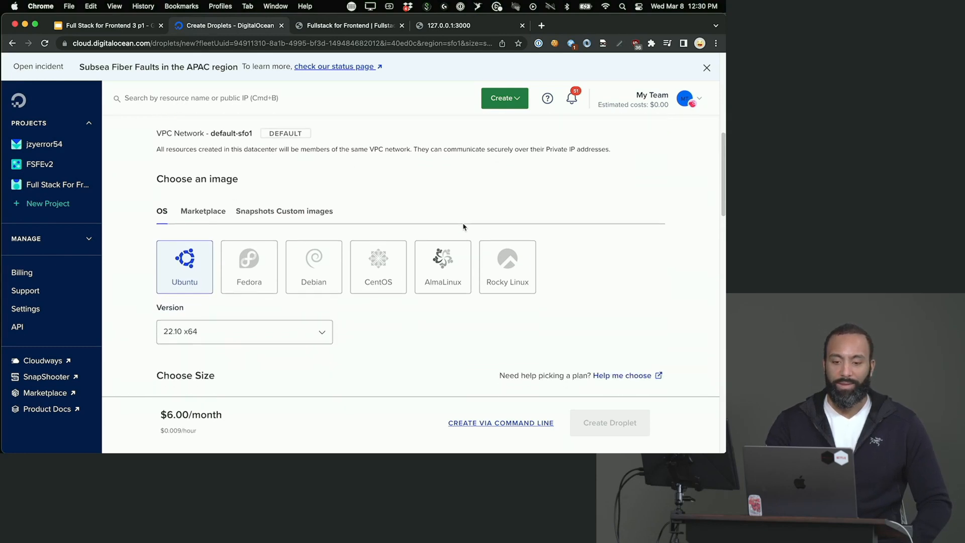
{"action": "scroll", "coordinate": [410, 337], "scroll_direction": "down", "scroll_amount": 2}
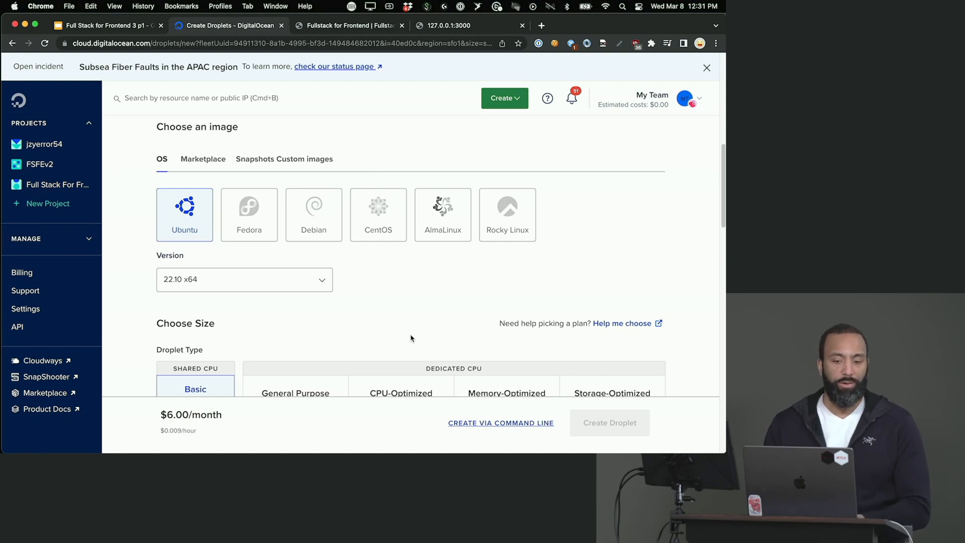
{"action": "left_click", "coordinate": [313, 279]}
{"action": "left_click", "coordinate": [260, 326]}
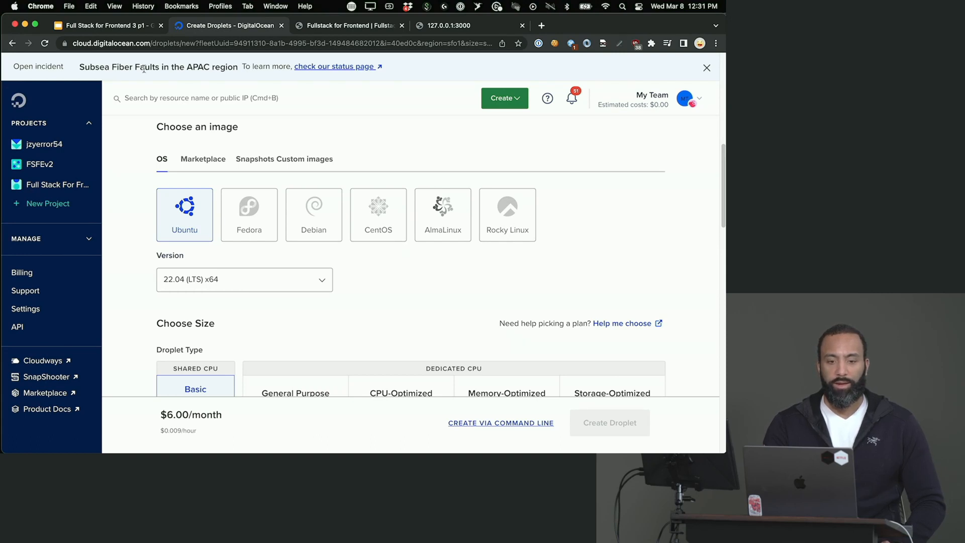
- Switch to the Full Stack for Frontend 3 presentation in Google Slides and advance to the Operating Systems diagram of Windows and Unix families
{"action": "left_click", "coordinate": [91, 25]}
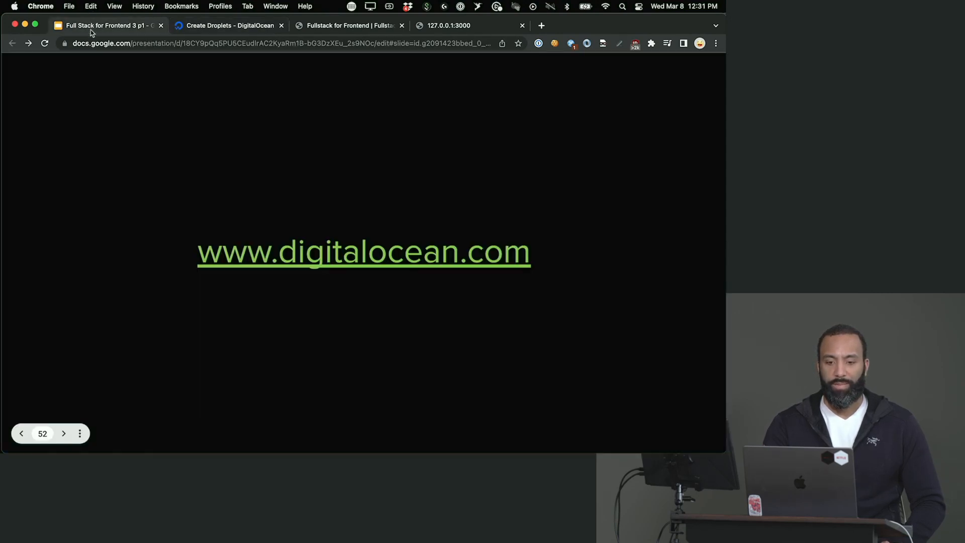
{"action": "left_click", "coordinate": [101, 141]}
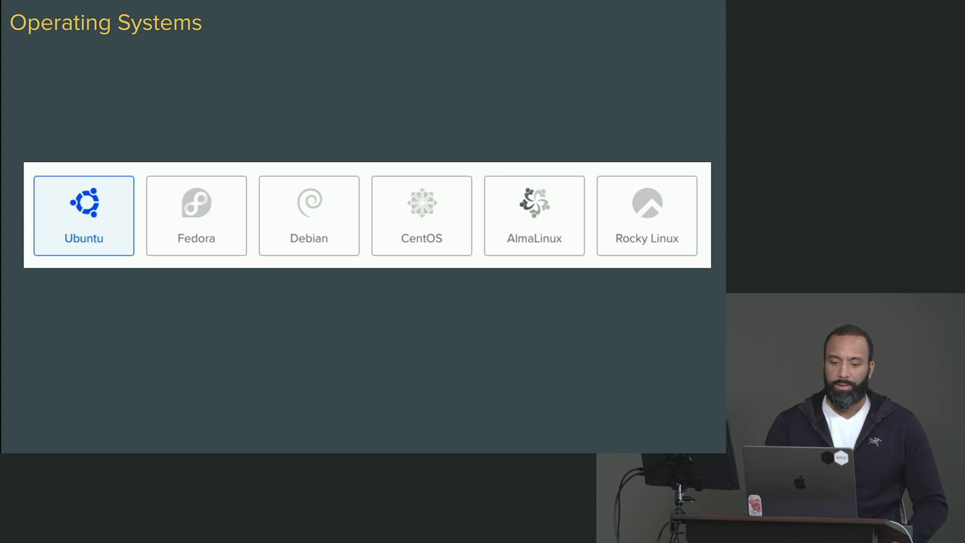
{"action": "key", "text": "Right"}
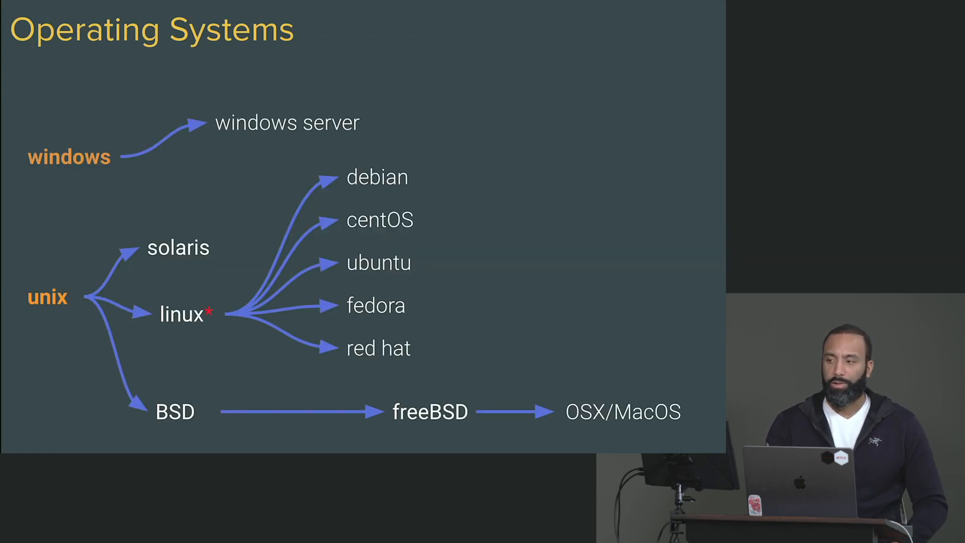